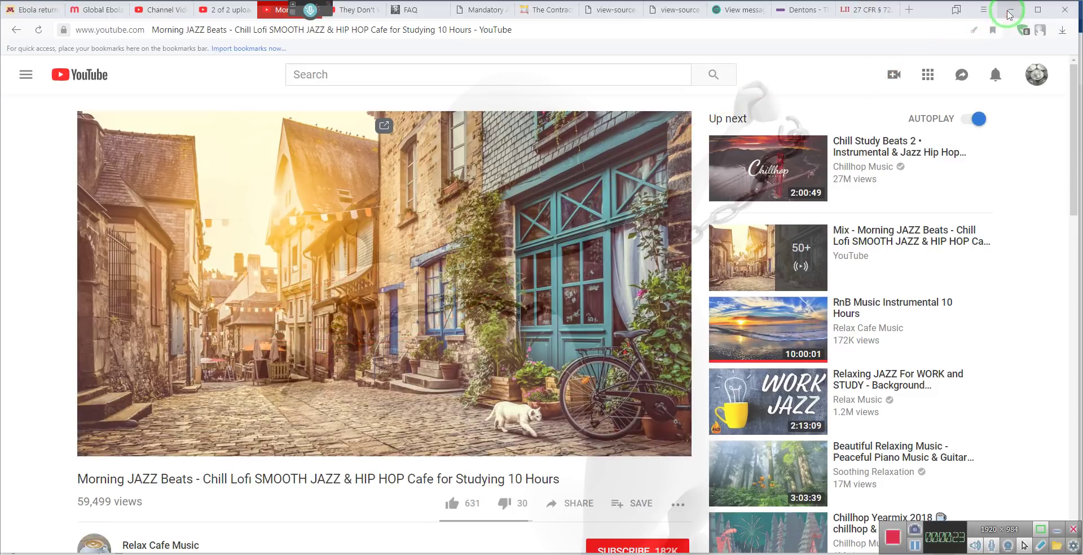
# - Minimize the browser playing the jazz video to reveal 'Request for Arbitration Disposition.docx'
pyautogui.click(1010, 11)
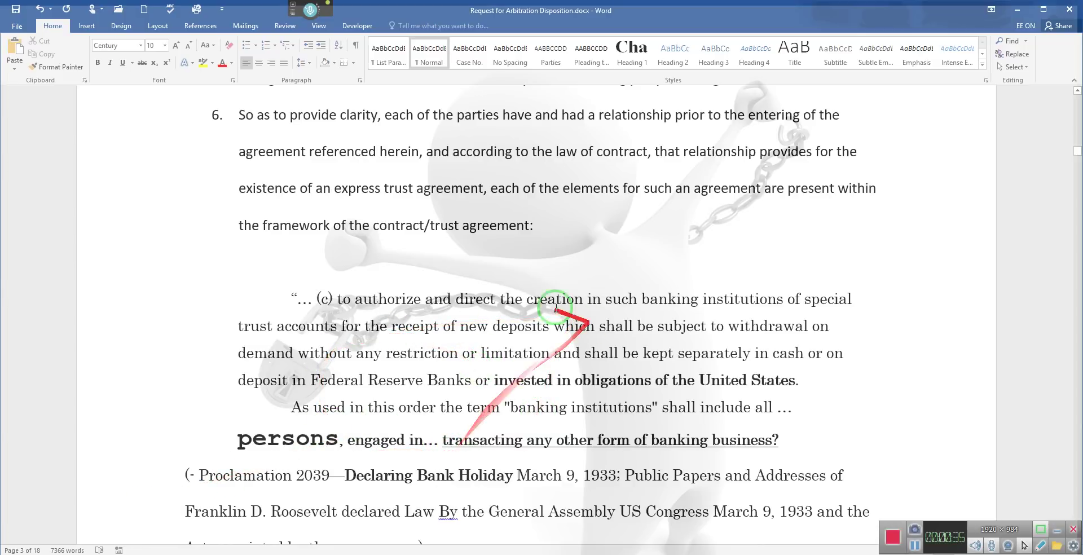
# - Delete the blank line between 'the framework of the contract/trust agreement:' and the quoted passage
pyautogui.click(457, 257)
pyautogui.press('BackSpace')
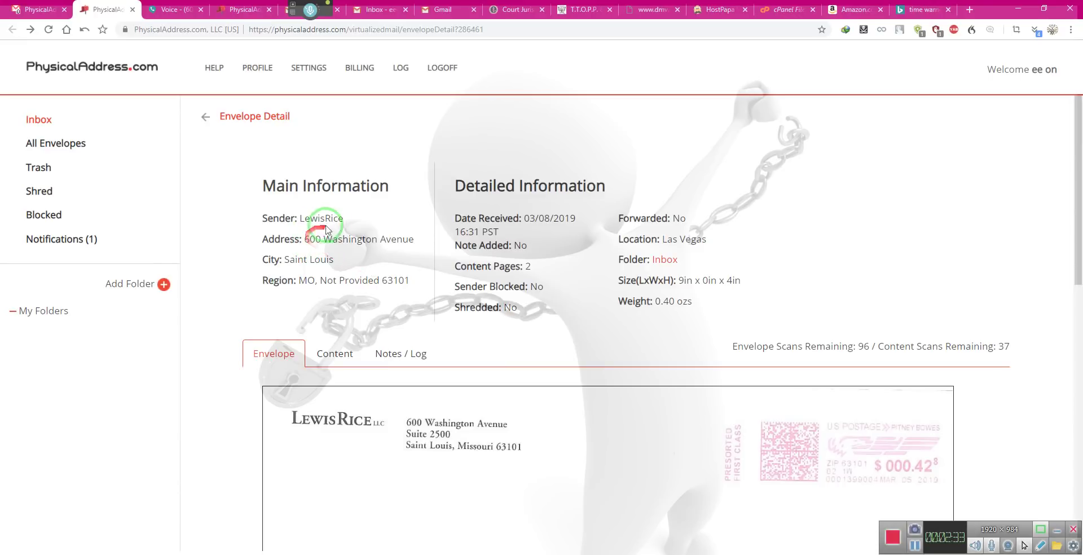
# - Open the envelope's first scanned page and scroll around the March 5, 2019 letter to read it
pyautogui.click(361, 364)
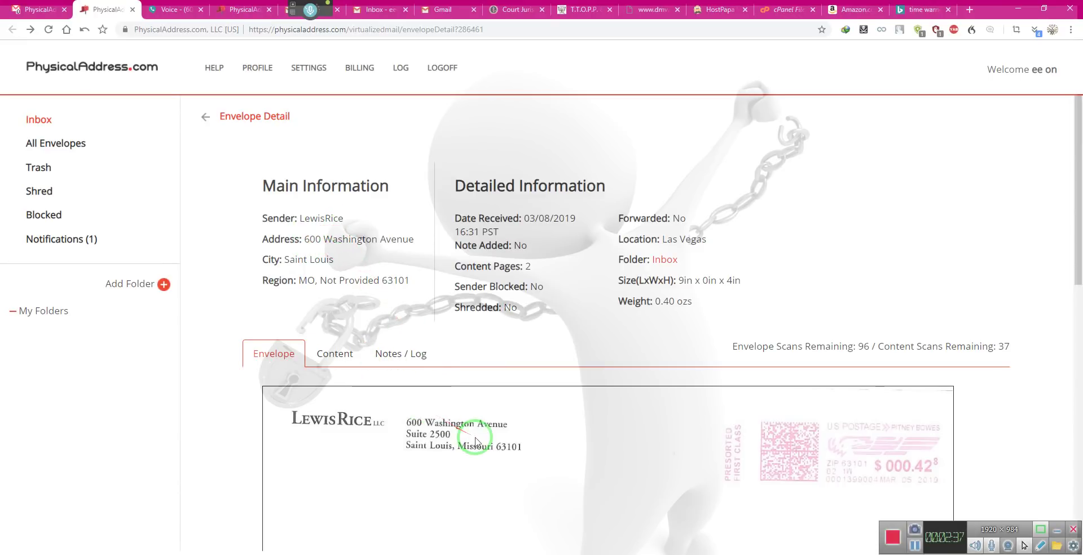
pyautogui.click(326, 357)
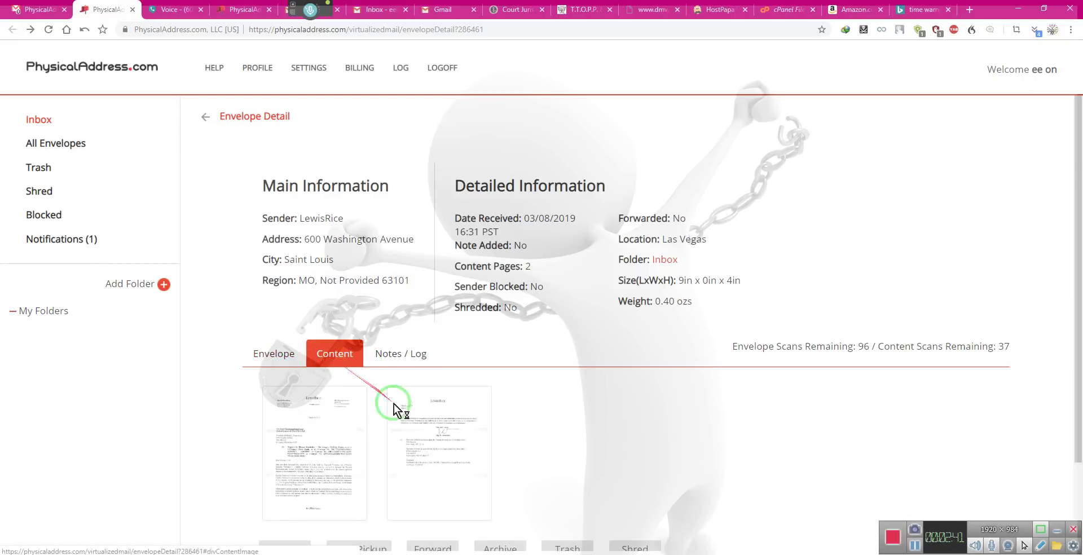
pyautogui.click(312, 451)
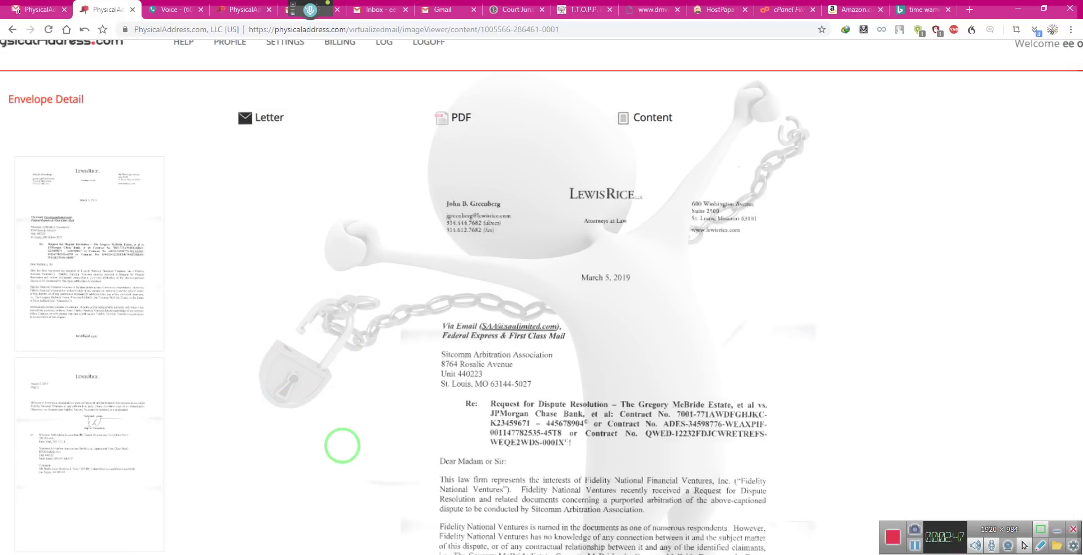
pyautogui.scroll(4, 343, 445)
pyautogui.scroll(1, 342, 446)
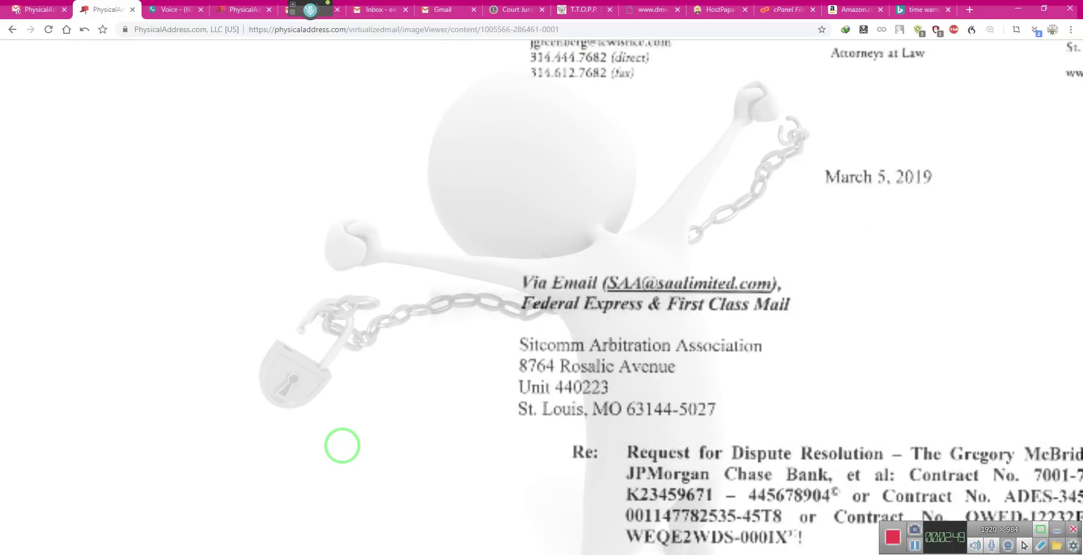
pyautogui.hscroll(7, 343, 446)
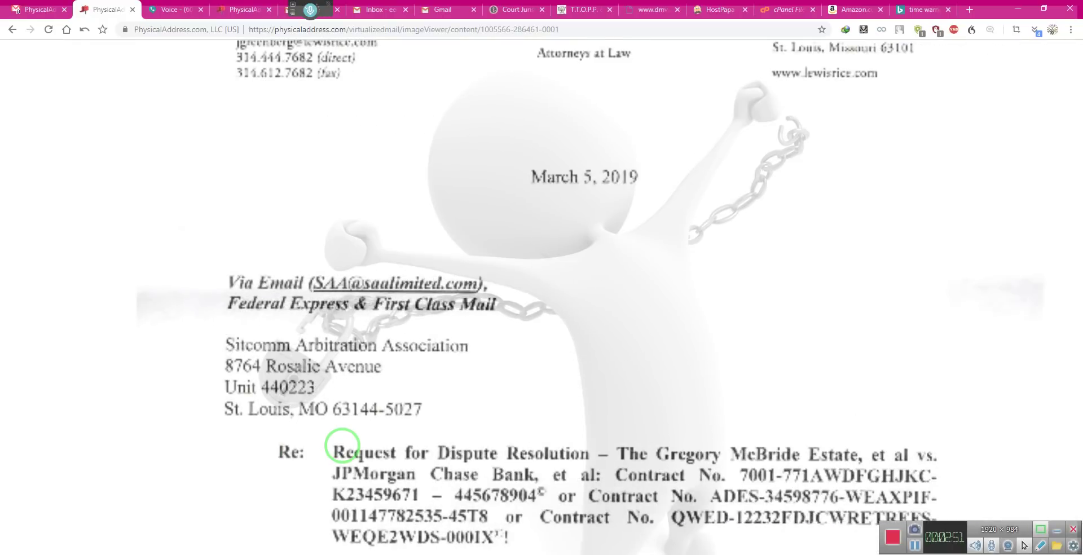
pyautogui.scroll(-2, 342, 445)
pyautogui.scroll(-2, 342, 445)
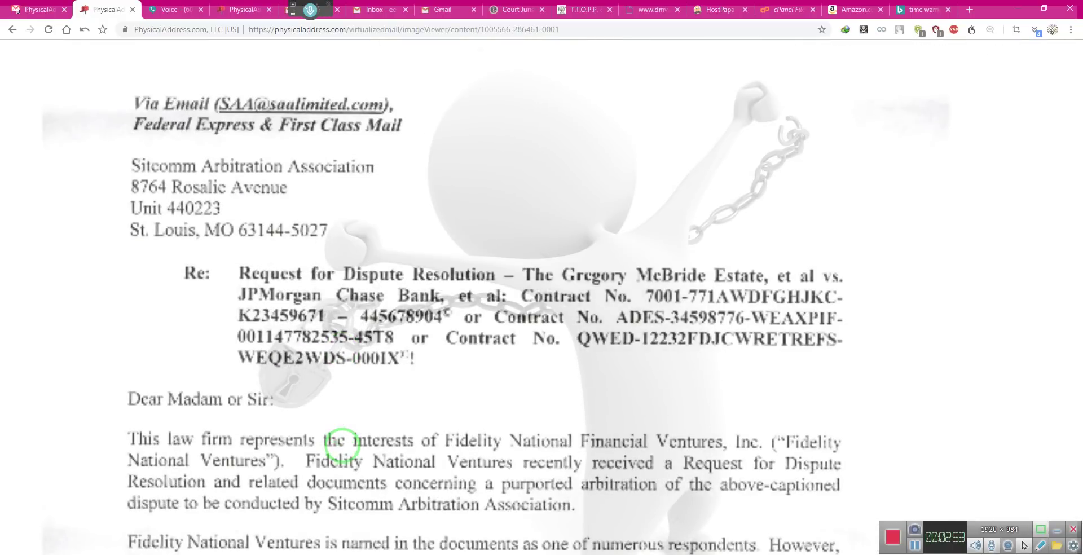
pyautogui.scroll(1, 342, 445)
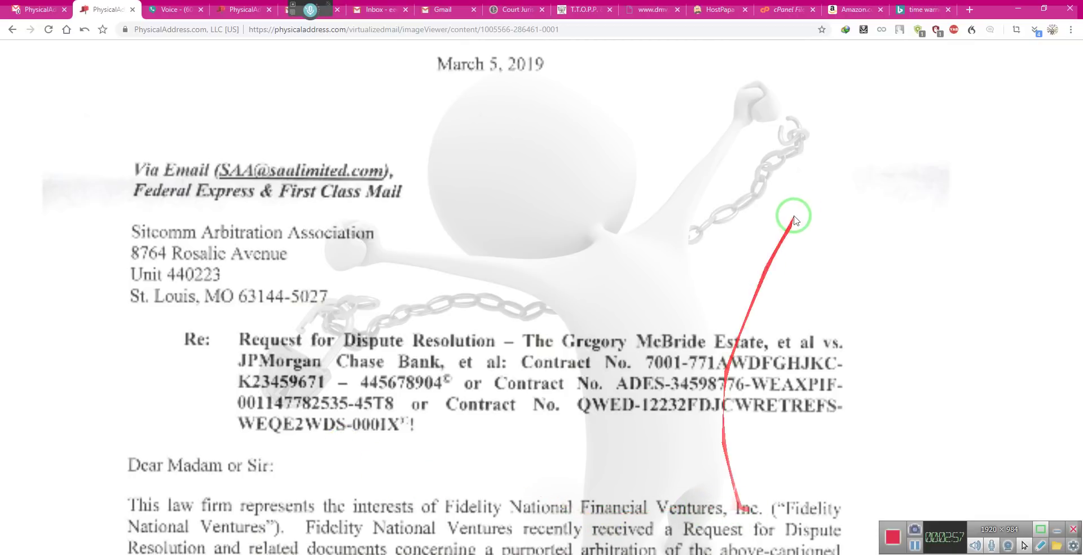
# - In a new tab with dictation off, search Bing for 'Fedility national financial ventures Inc'
pyautogui.click(971, 9)
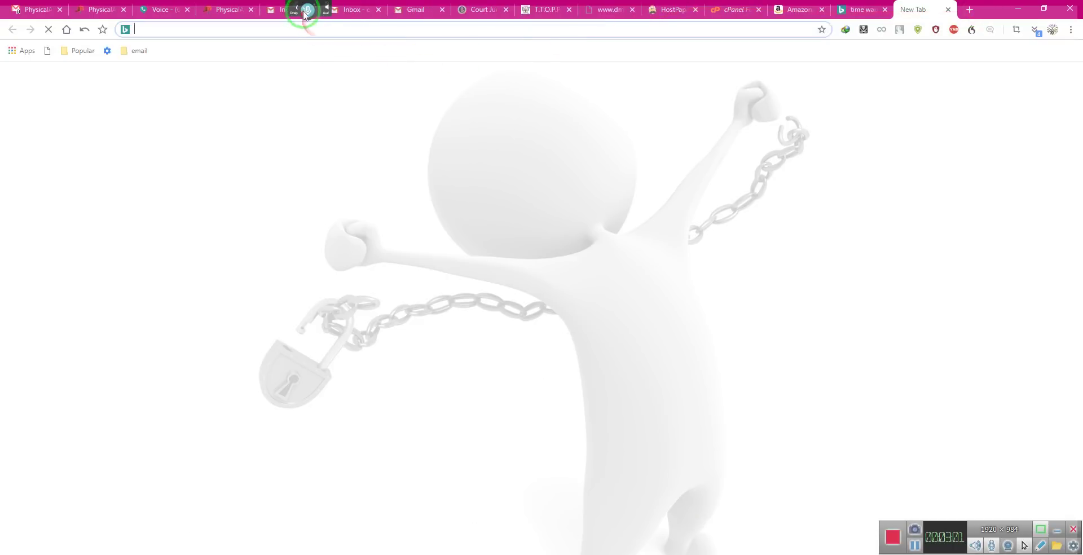
pyautogui.moveTo(309, 12)
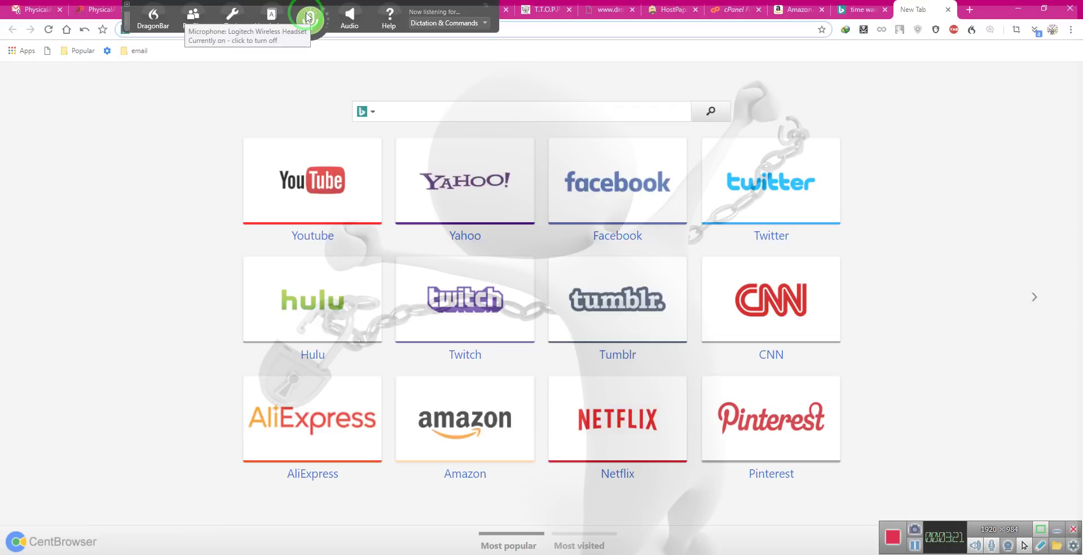
pyautogui.click(446, 111)
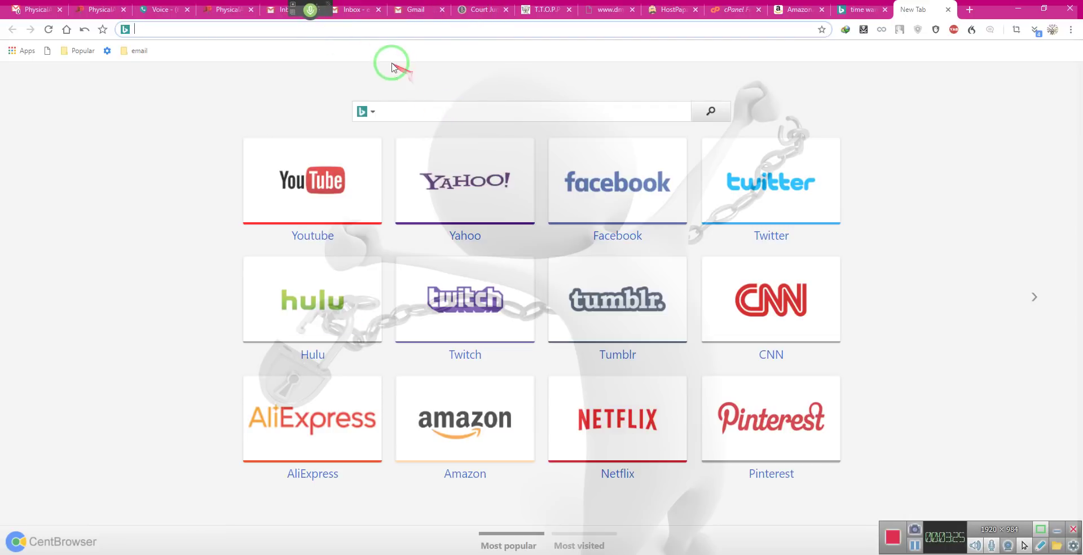
pyautogui.click(310, 20)
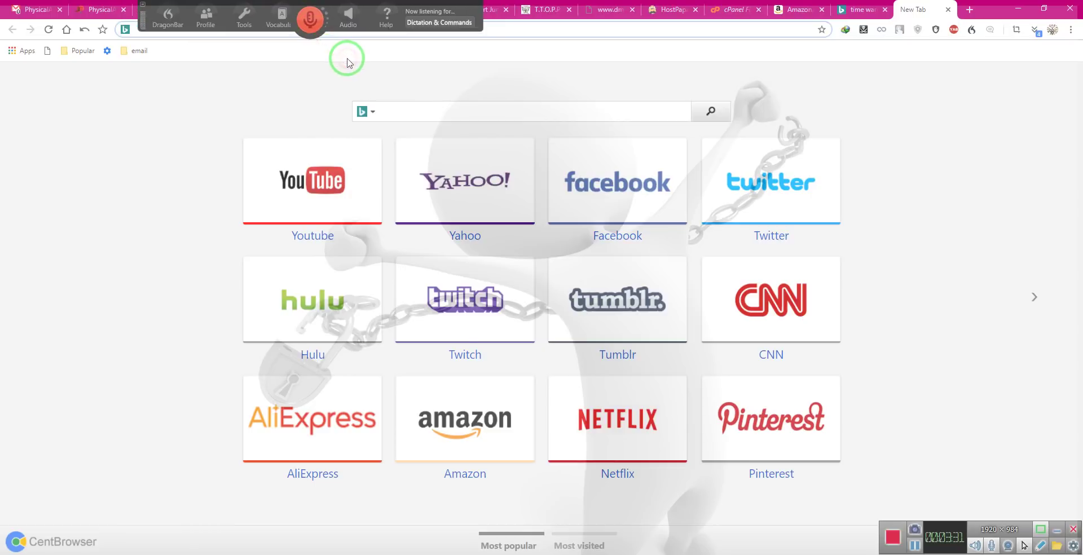
pyautogui.click(207, 28)
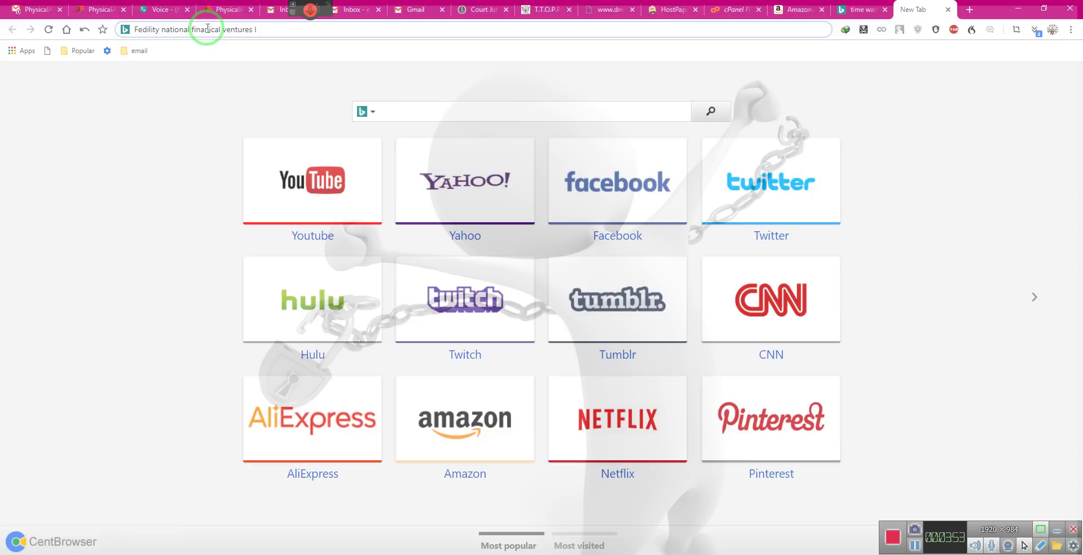
pyautogui.press('Return')
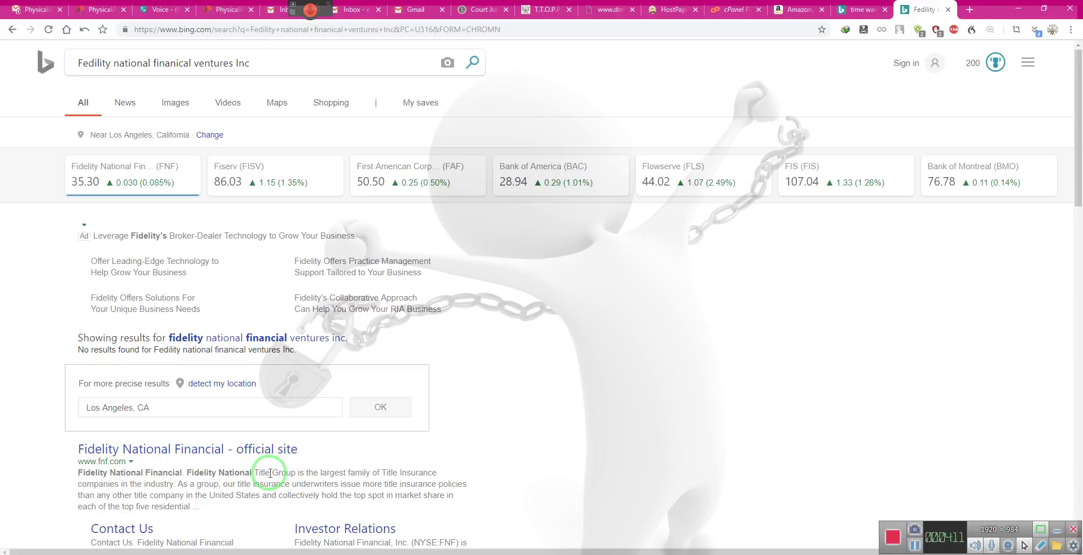
# - Review the Bing results, noting the official site fnf.com and FNF stock at 35.30
pyautogui.moveTo(272, 473); pyautogui.dragTo(320, 473)
pyautogui.moveTo(438, 468)
pyautogui.mouseDown()
pyautogui.moveTo(151, 476)
pyautogui.moveTo(112, 491)
pyautogui.moveTo(300, 474)
pyautogui.moveTo(412, 125)
pyautogui.moveTo(948, 63)
pyautogui.mouseUp()
pyautogui.click(300, 474)
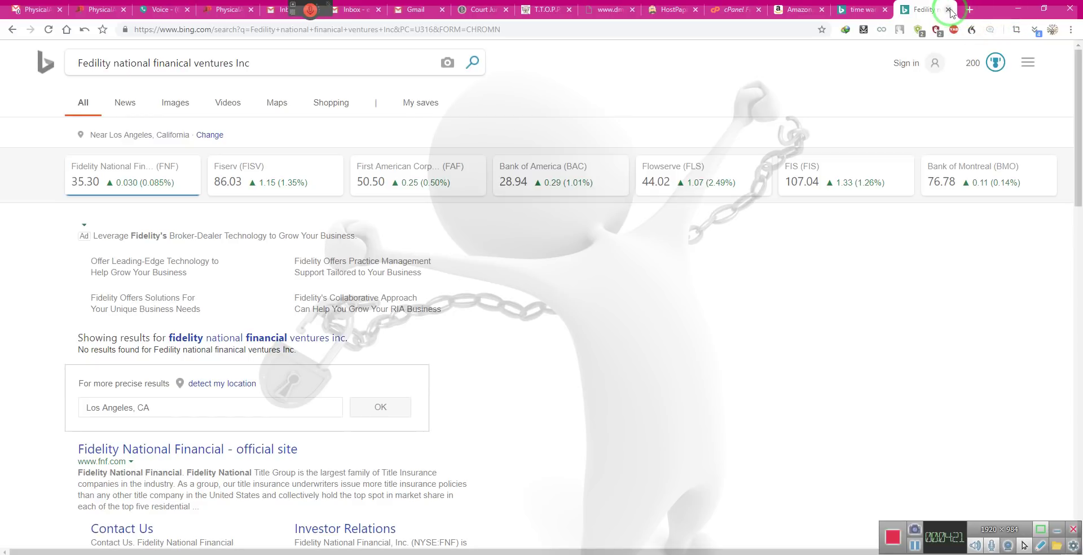
# - Back in Word, check the page-3 respondents' address list, then minimize Word to the desktop
pyautogui.click(1018, 9)
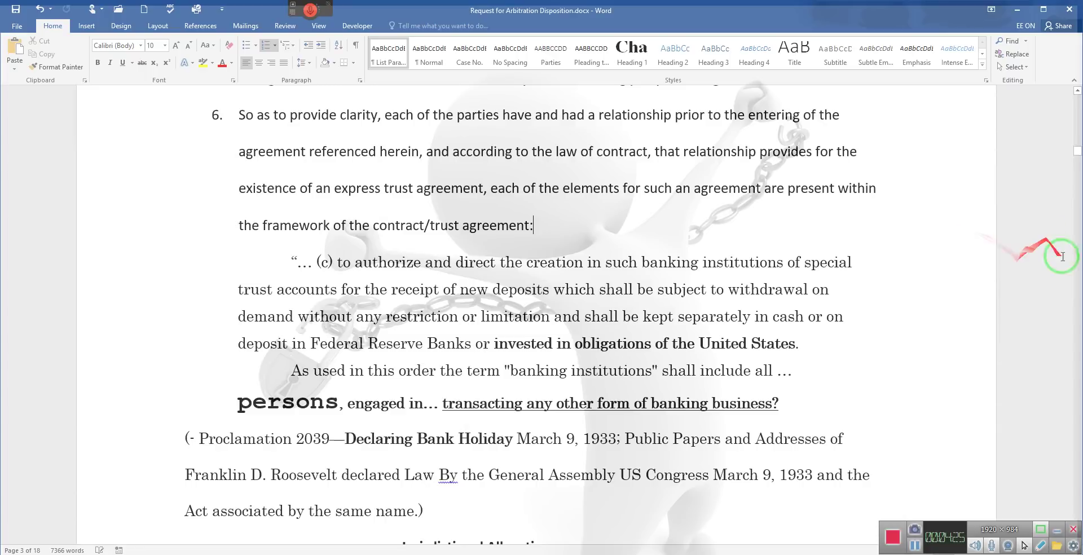
pyautogui.moveTo(1079, 180); pyautogui.dragTo(1078, 181)
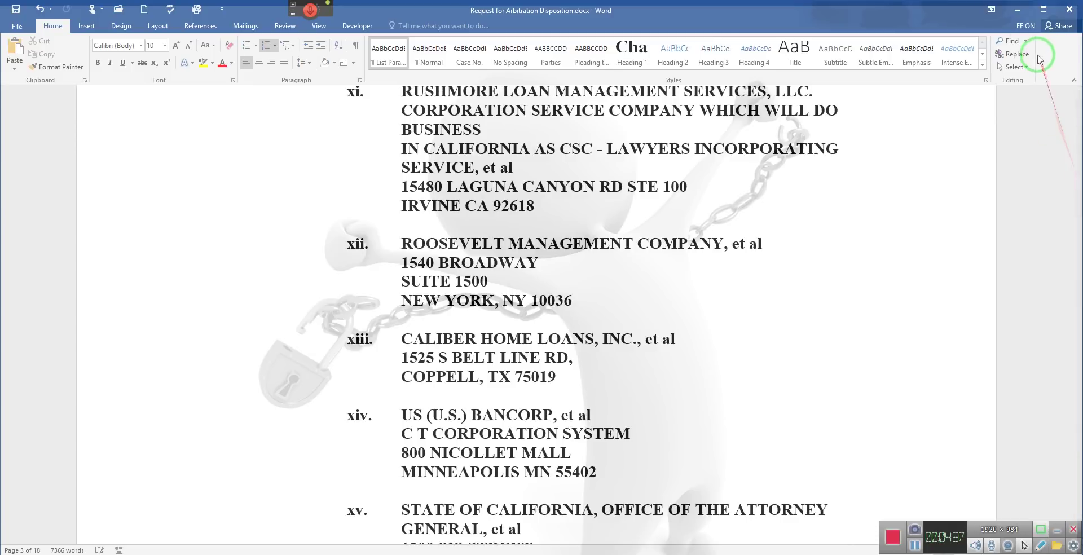
pyautogui.click(1018, 12)
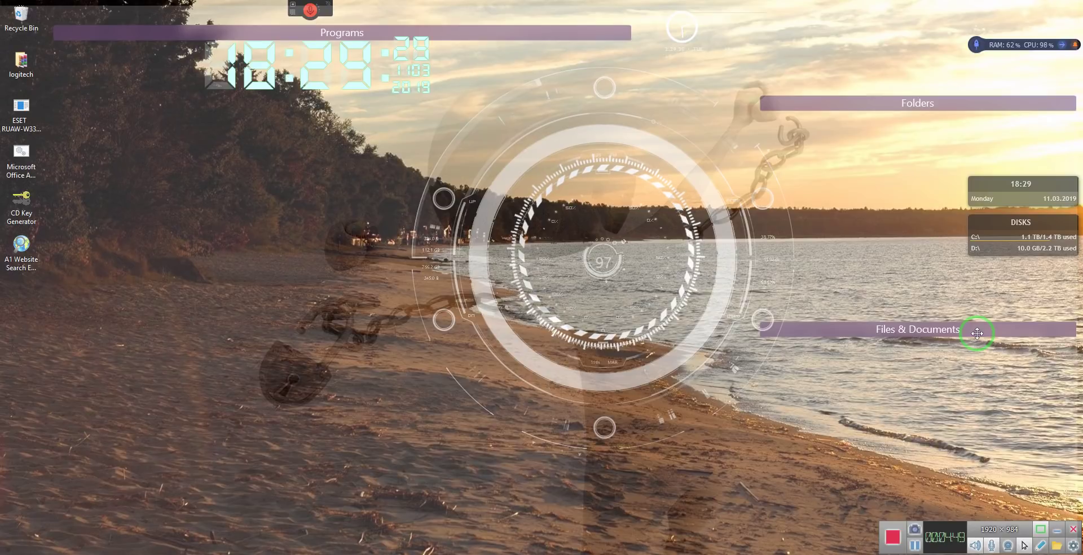
# - Alt+Tab from the desktop back to 'Request for Arbitration Disposition.docx'
pyautogui.moveTo(977, 333)
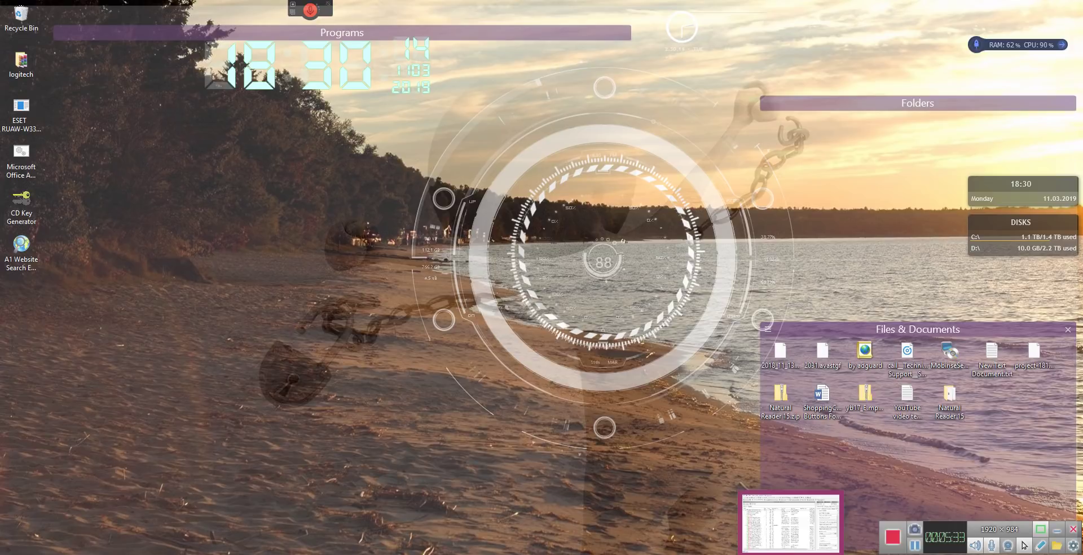
pyautogui.hotkey('alt', 'Tab')
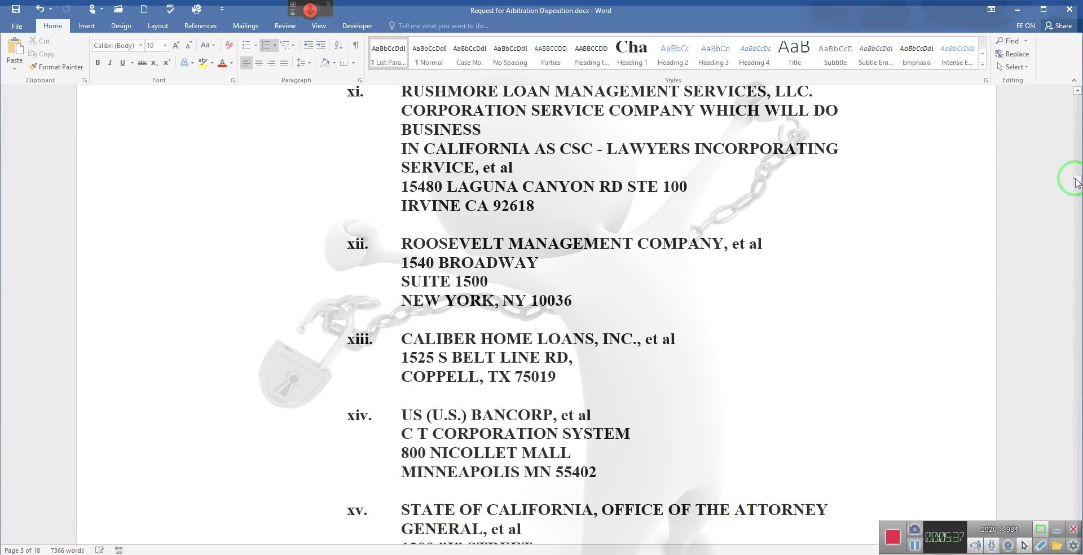
# - On page 2, change the caption's 'and part' to 'in part' in '(page 27 of the agreement…)'
pyautogui.moveTo(1077, 180); pyautogui.dragTo(1075, 123)
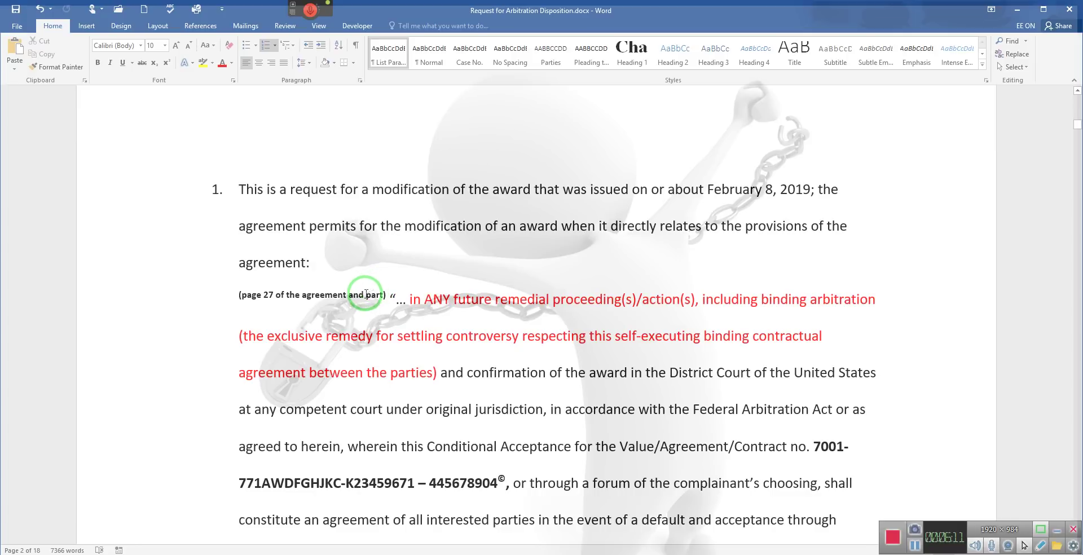
pyautogui.moveTo(366, 298); pyautogui.dragTo(349, 299)
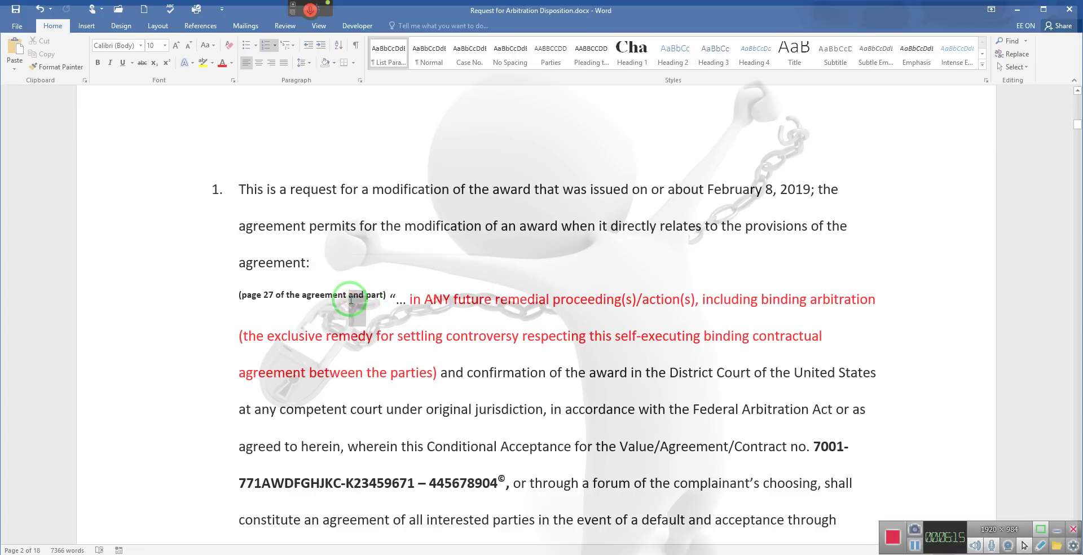
pyautogui.write('in')
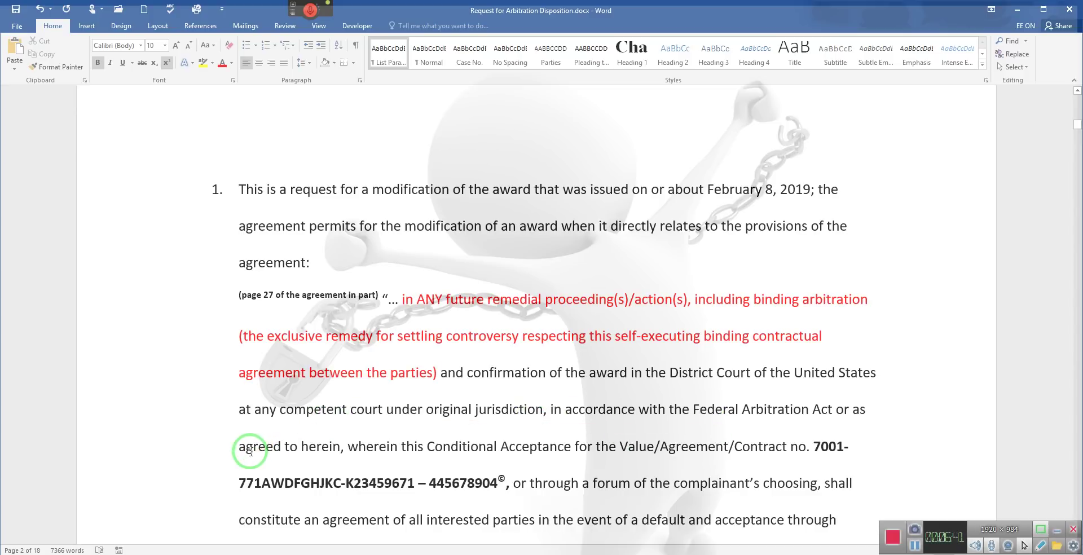
pyautogui.moveTo(701, 395)
pyautogui.mouseDown()
pyautogui.moveTo(677, 413)
pyautogui.moveTo(720, 419)
pyautogui.moveTo(649, 410)
pyautogui.moveTo(624, 393)
pyautogui.moveTo(687, 362)
pyautogui.moveTo(802, 375)
pyautogui.mouseUp()
pyautogui.moveTo(602, 369)
pyautogui.mouseDown()
pyautogui.moveTo(497, 403)
pyautogui.moveTo(705, 395)
pyautogui.mouseUp()
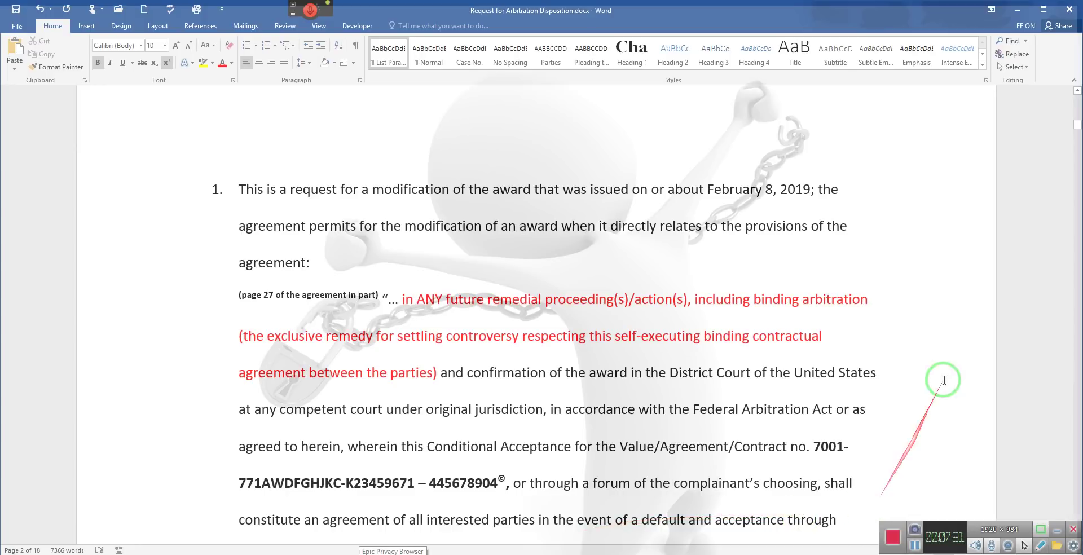
# - Add the missing 'r' so the quote ends 'be requested and decided by the arbitrator…'
pyautogui.click(1044, 232)
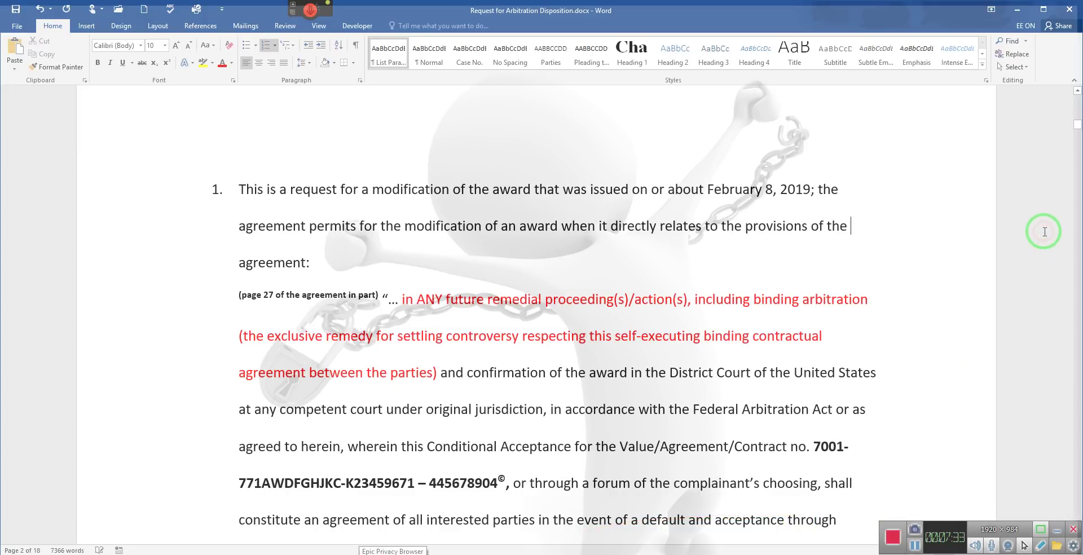
pyautogui.scroll(-4, 1044, 232)
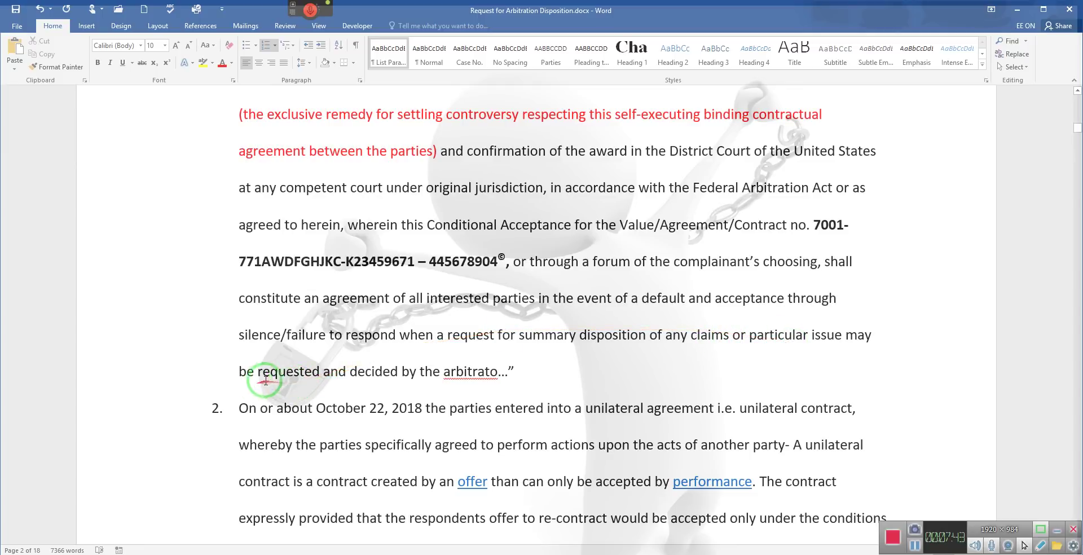
pyautogui.click(497, 372)
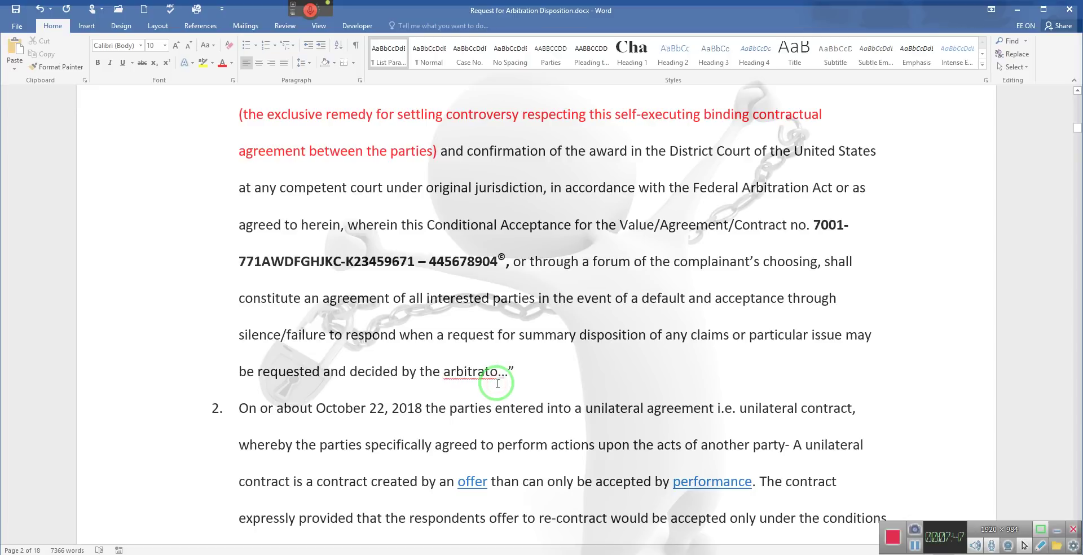
pyautogui.write('r')
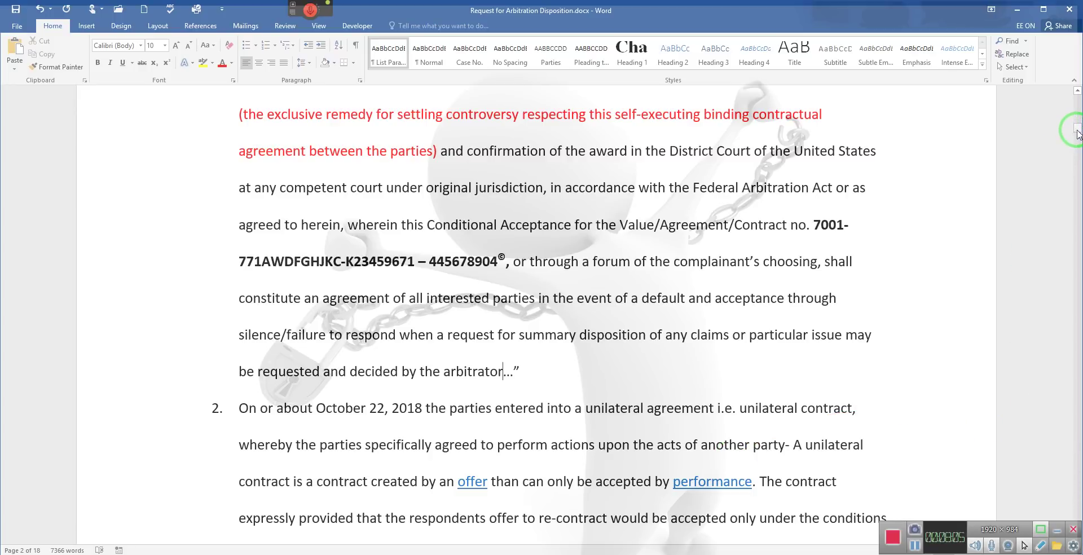
# - Swap 'of' for 'the' in paragraph 2's phrase 'upon the acts of another party'
pyautogui.moveTo(1078, 132); pyautogui.dragTo(1077, 138)
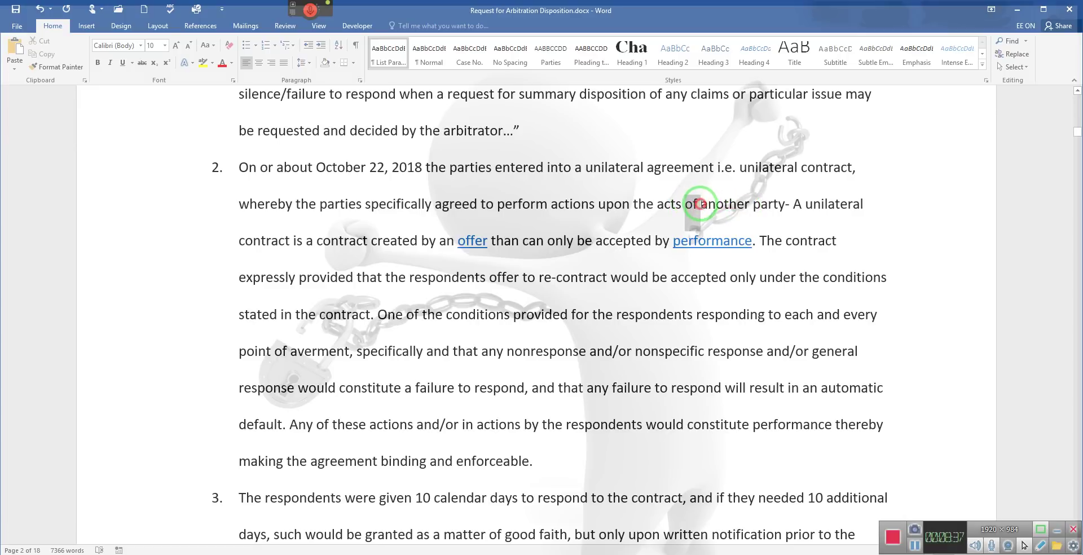
pyautogui.doubleClick(698, 205)
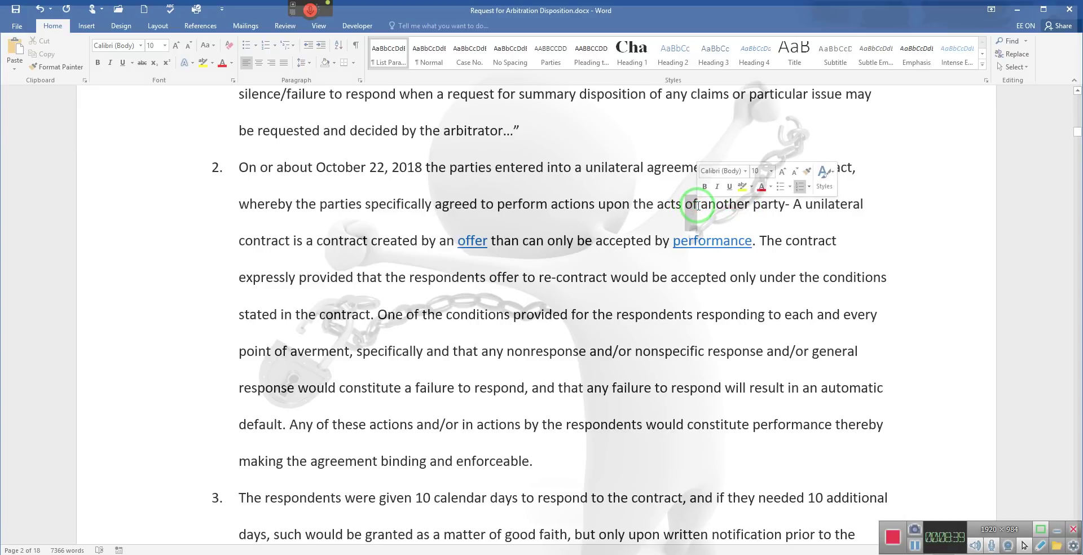
pyautogui.write('the')
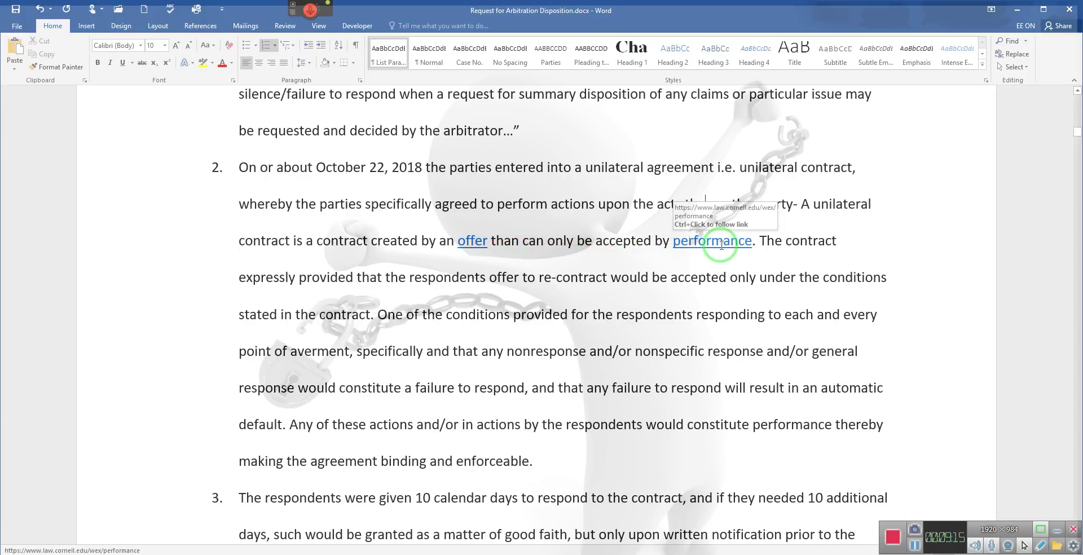
# - Add a closing single quotation mark after 'performance' in the paragraph 2 unilateral contract definition
pyautogui.click(753, 253)
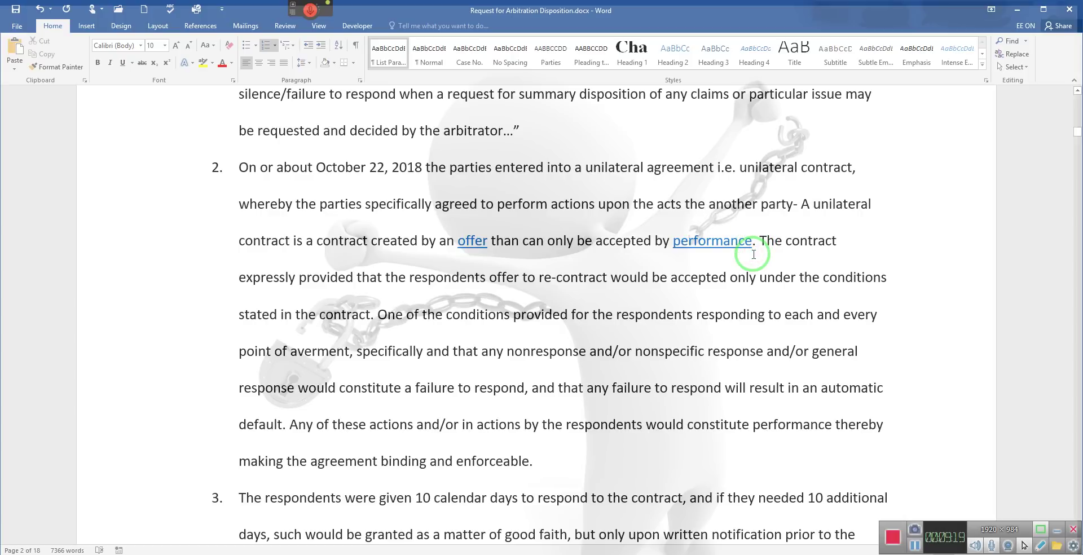
pyautogui.write('"')
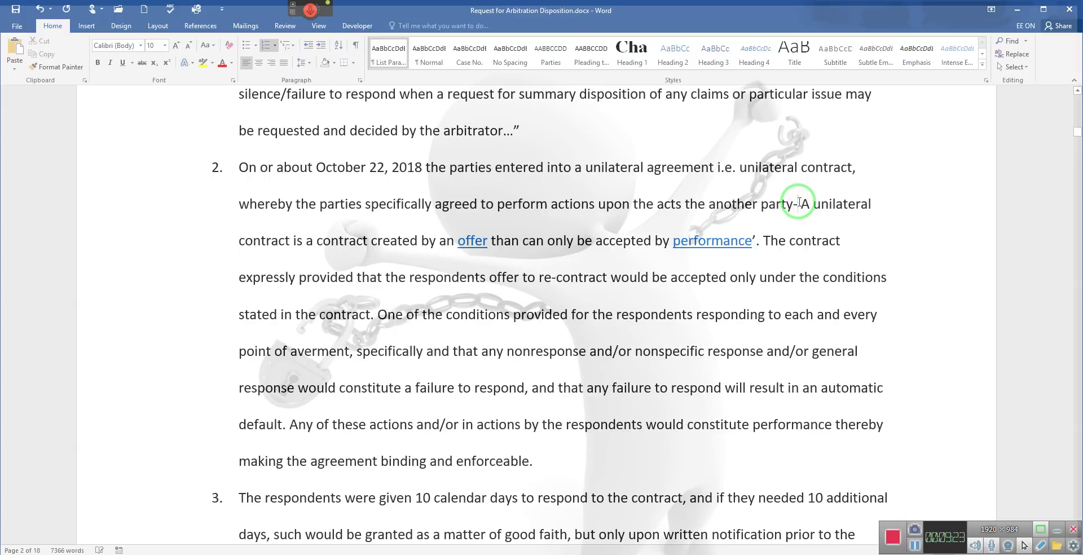
pyautogui.write("'")
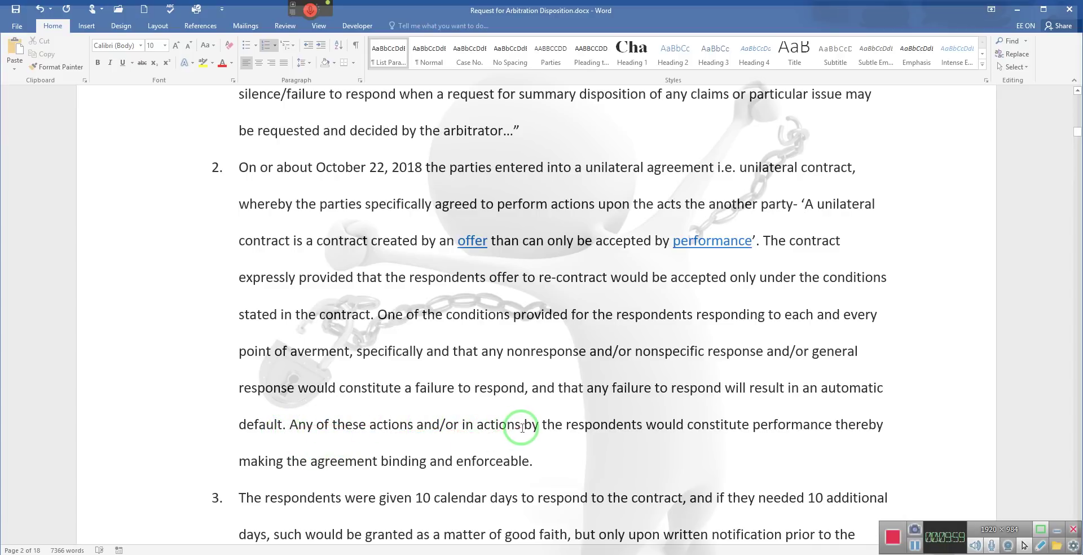
# - Open Find and Replace and enter 'original' as the search text for original jurisdiction
pyautogui.moveTo(740, 430); pyautogui.dragTo(824, 437)
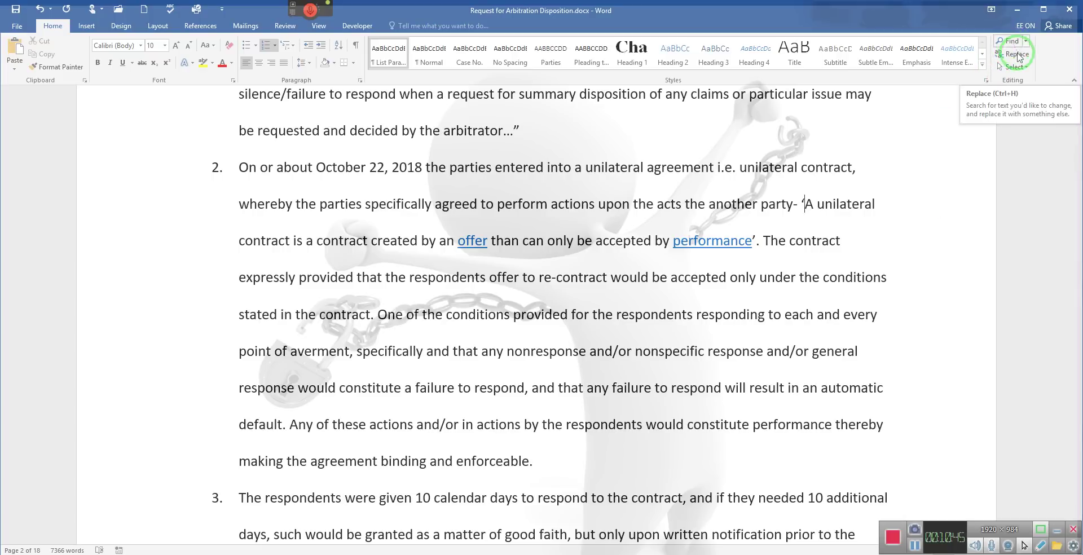
pyautogui.click(1018, 57)
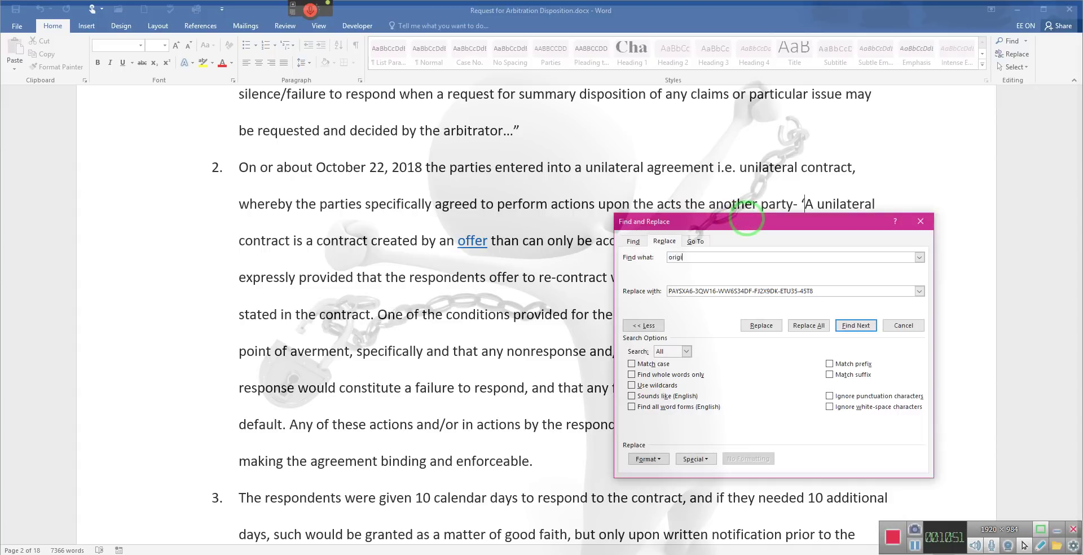
pyautogui.write('original jurisdiction')
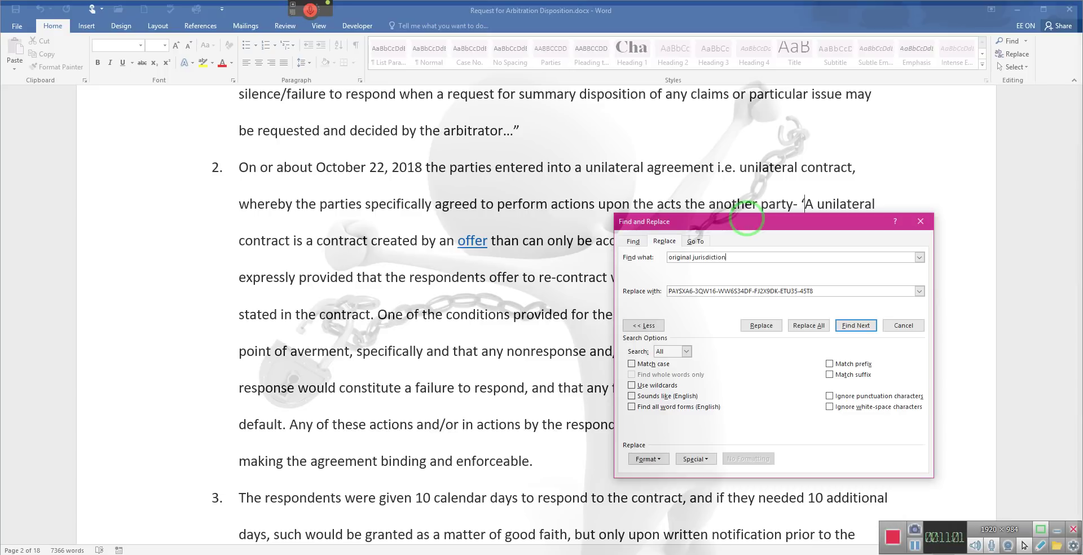
# - Step through 'original jurisdiction' matches from item 8 on page 7 to page 9, scrolling up for context
pyautogui.press('Return')
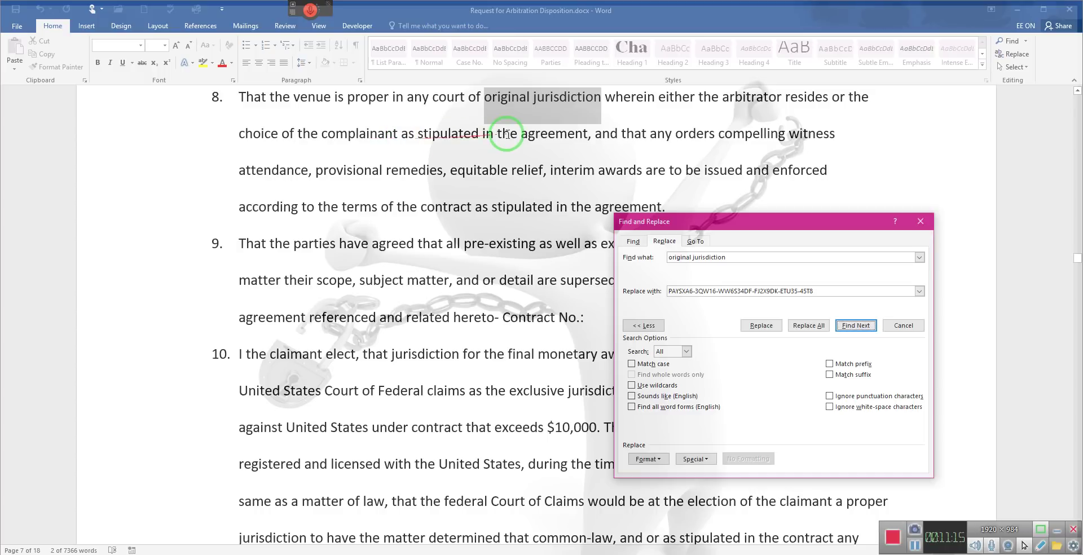
pyautogui.click(857, 328)
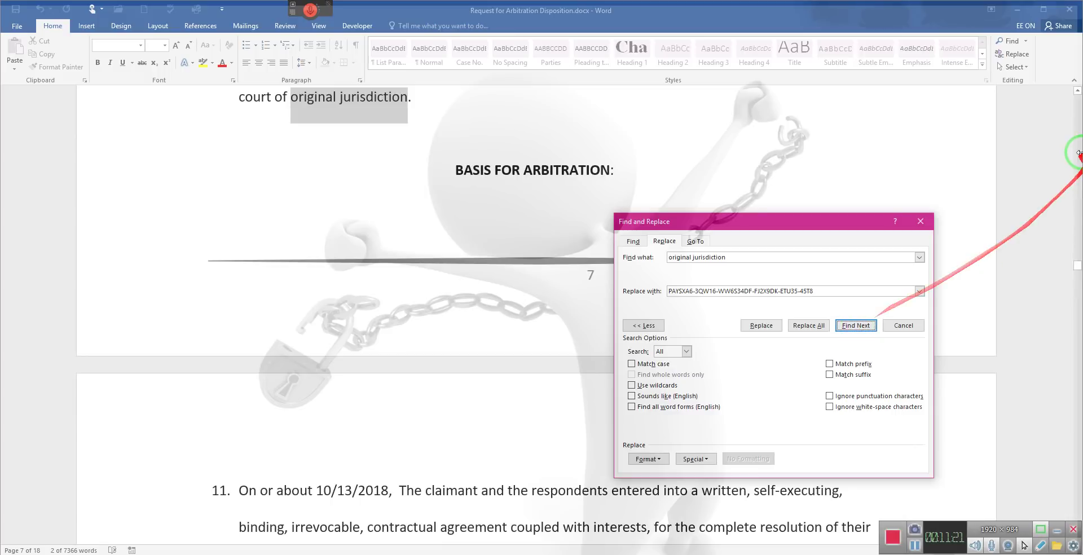
pyautogui.click(1077, 92)
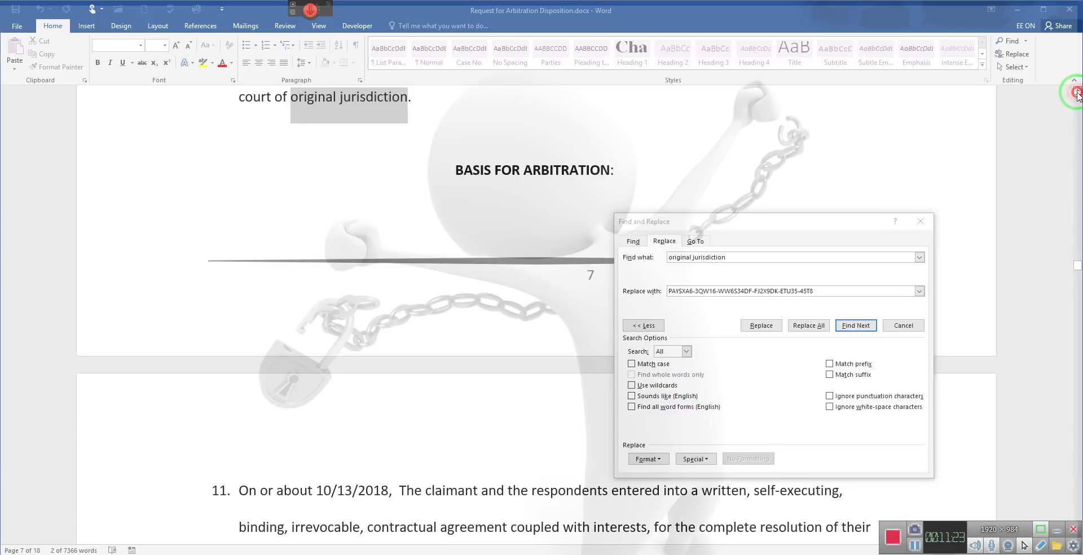
pyautogui.moveTo(1077, 92); pyautogui.dragTo(1077, 91)
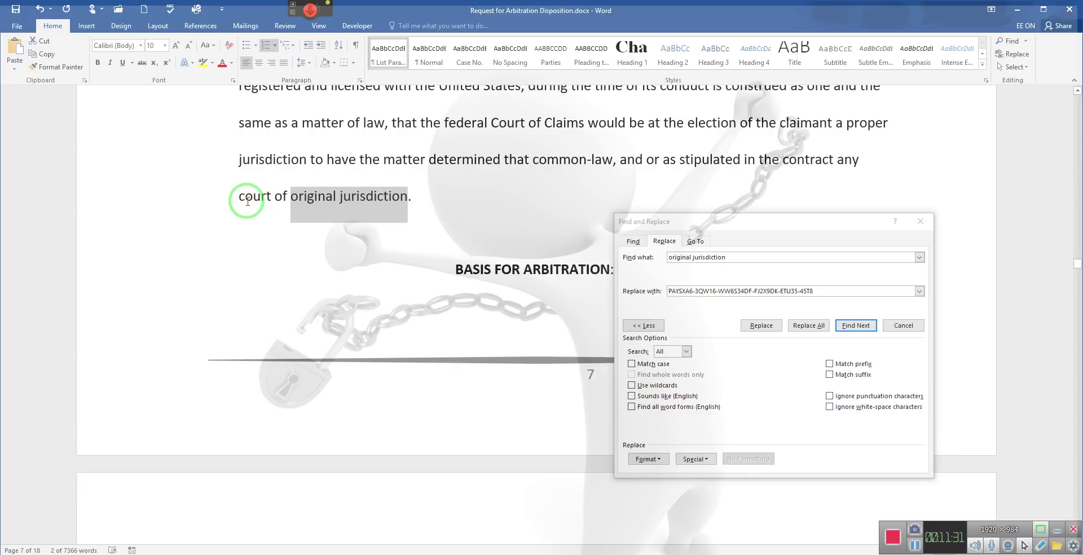
pyautogui.click(856, 326)
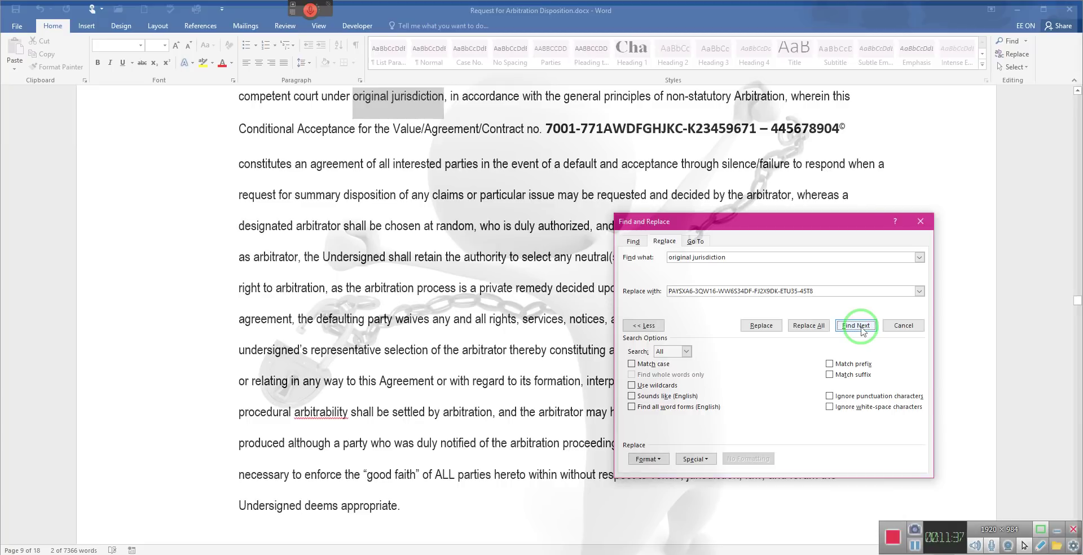
# - Check the 'original jurisdiction' matches on pages 9, 11 and 15, then switch to Cornell's 9 U.S.C. § 5 page
pyautogui.press('Escape')
pyautogui.click(1078, 90)
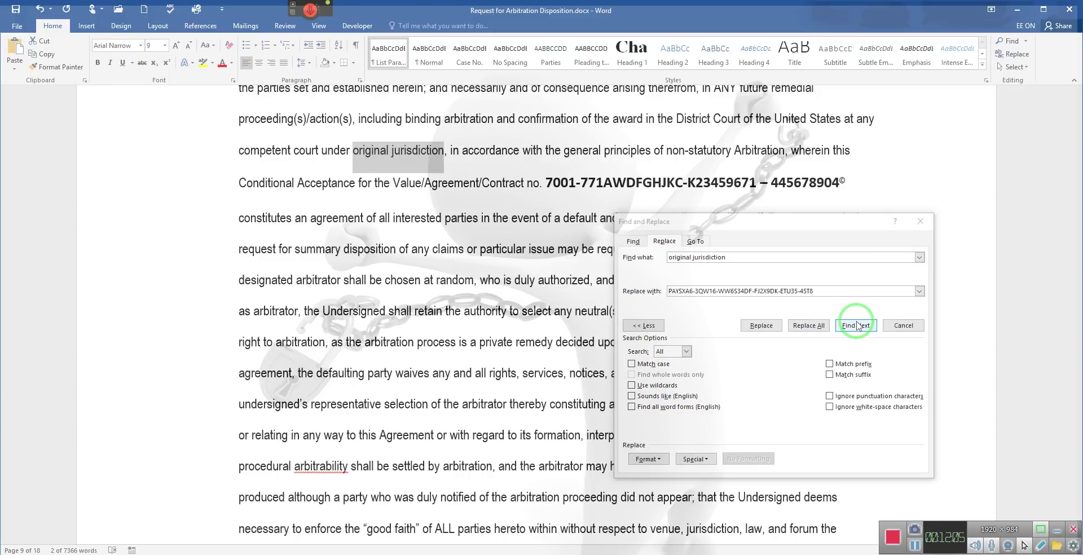
pyautogui.click(857, 326)
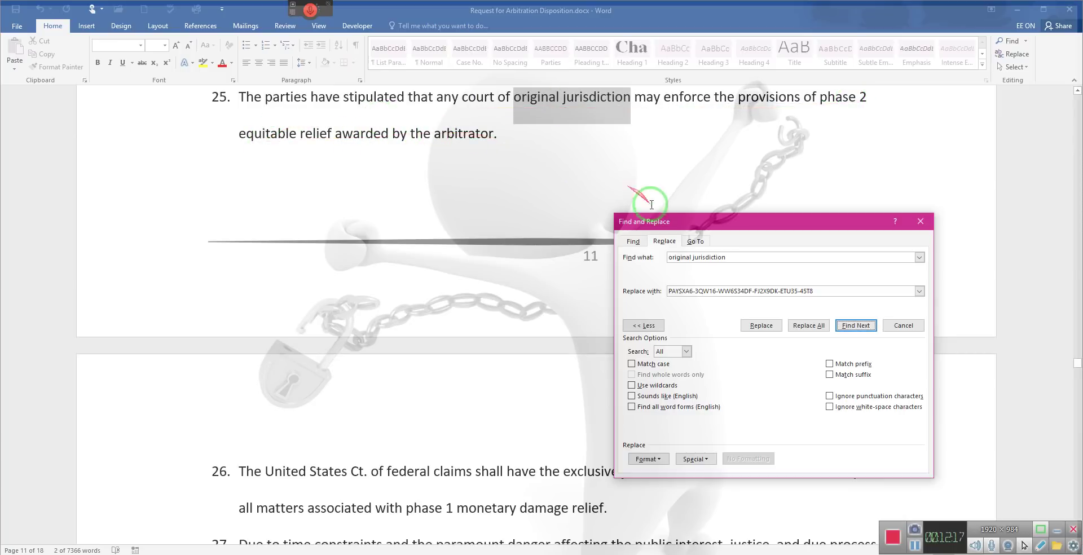
pyautogui.click(856, 326)
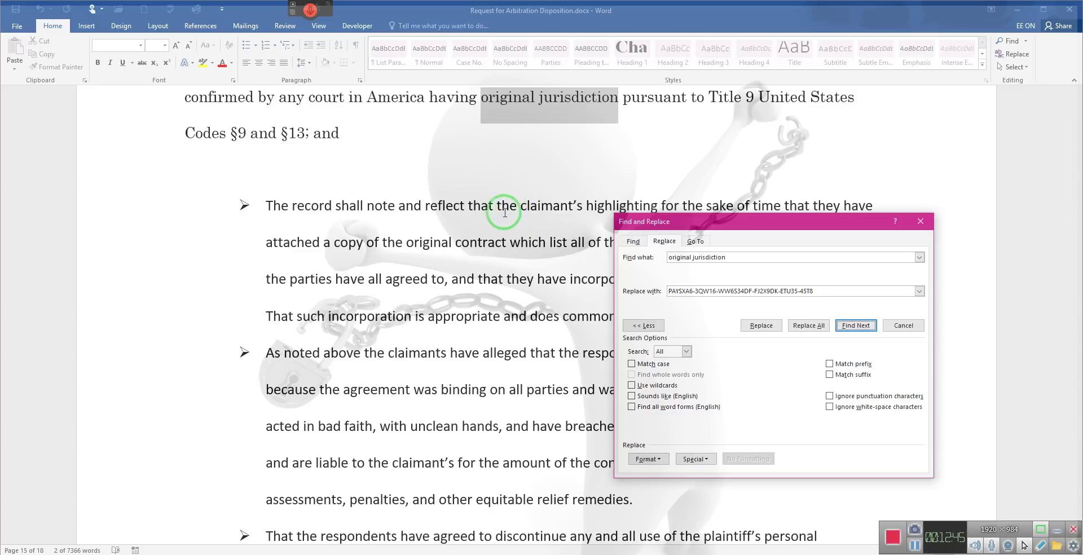
pyautogui.click(179, 554)
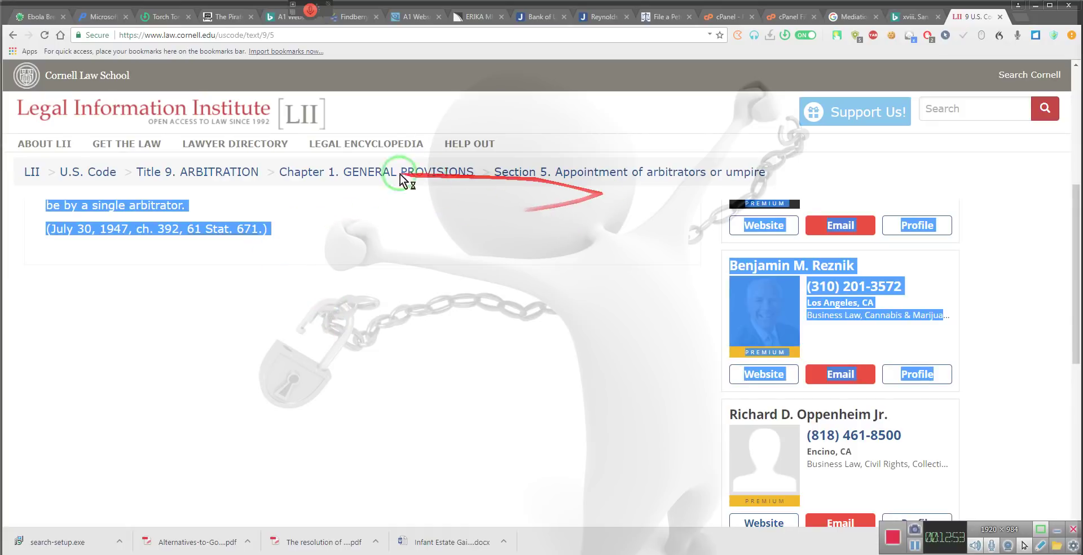
# - Page forward on Cornell LII from 9 U.S. Code § 5 through §§ 6 and 7 to § 8
pyautogui.click(1078, 125)
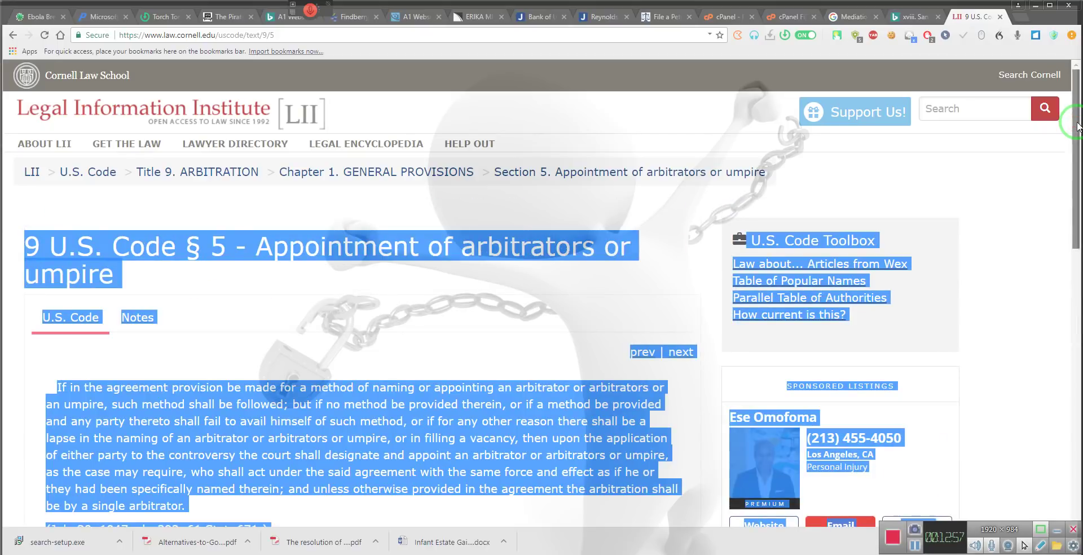
pyautogui.click(230, 294)
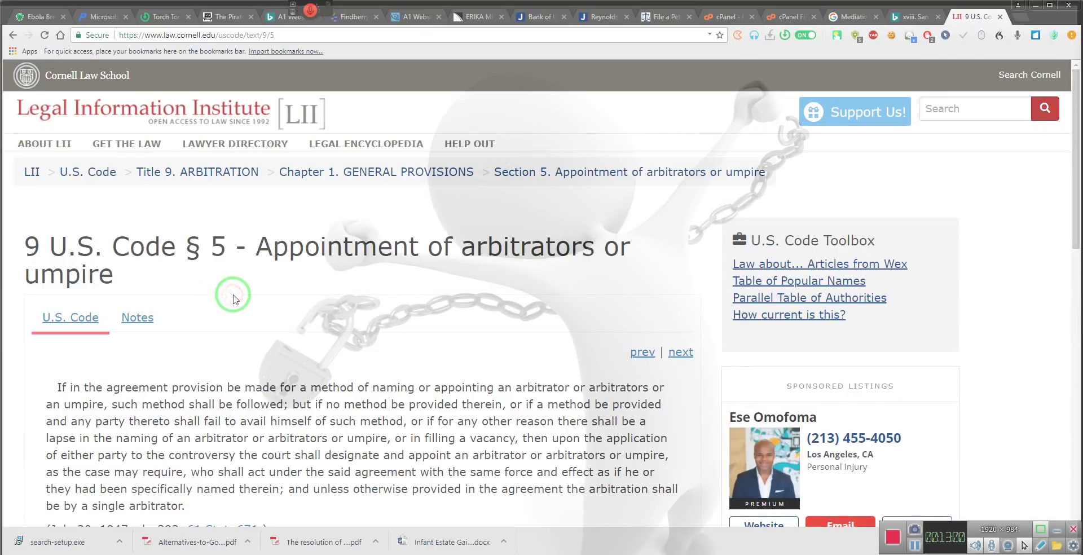
pyautogui.click(680, 353)
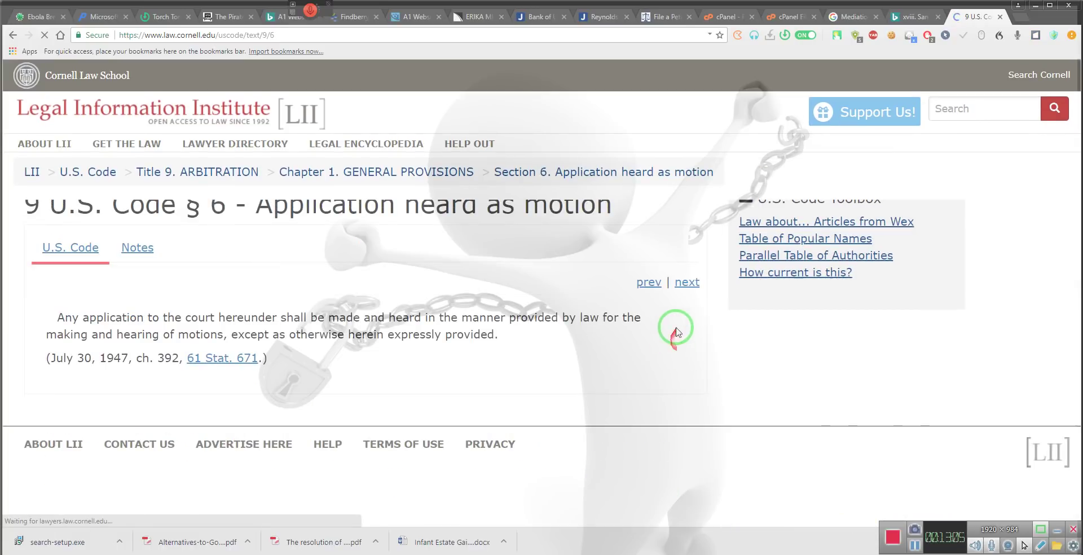
pyautogui.click(682, 325)
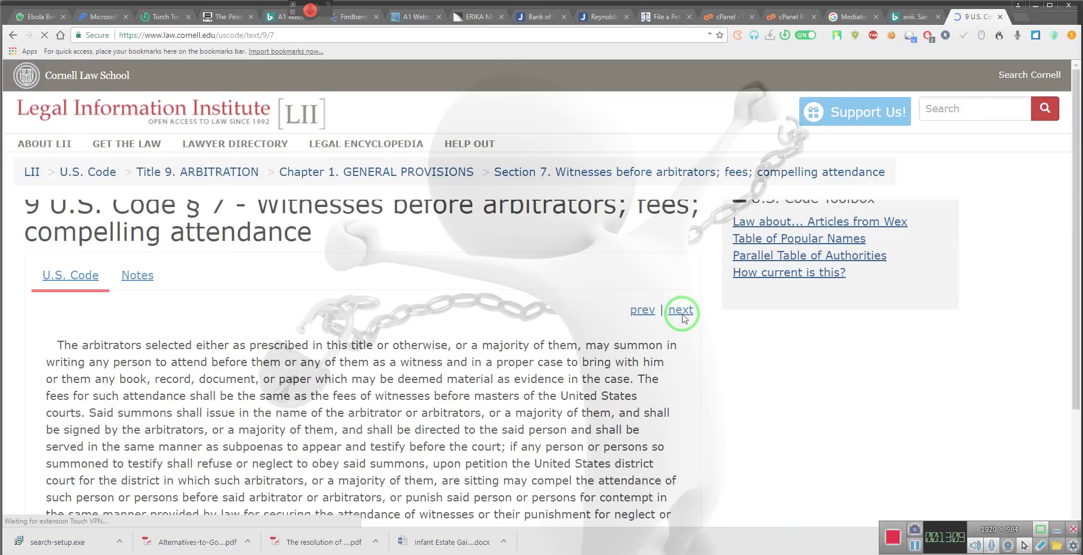
pyautogui.click(683, 311)
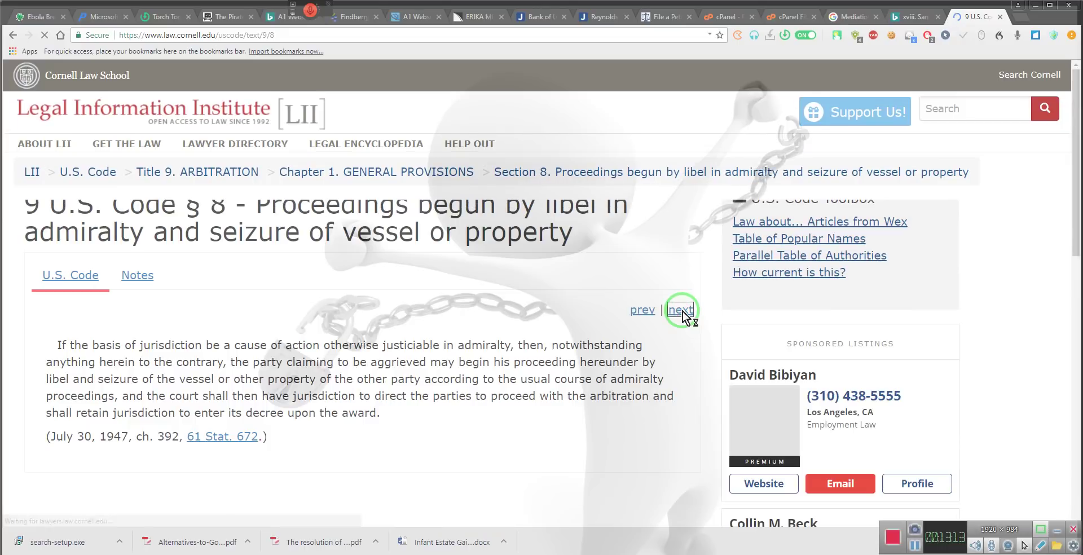
# - Advance to 9 U.S. Code § 9 on award of arbitrators, confirmation, jurisdiction and procedure
pyautogui.click(682, 311)
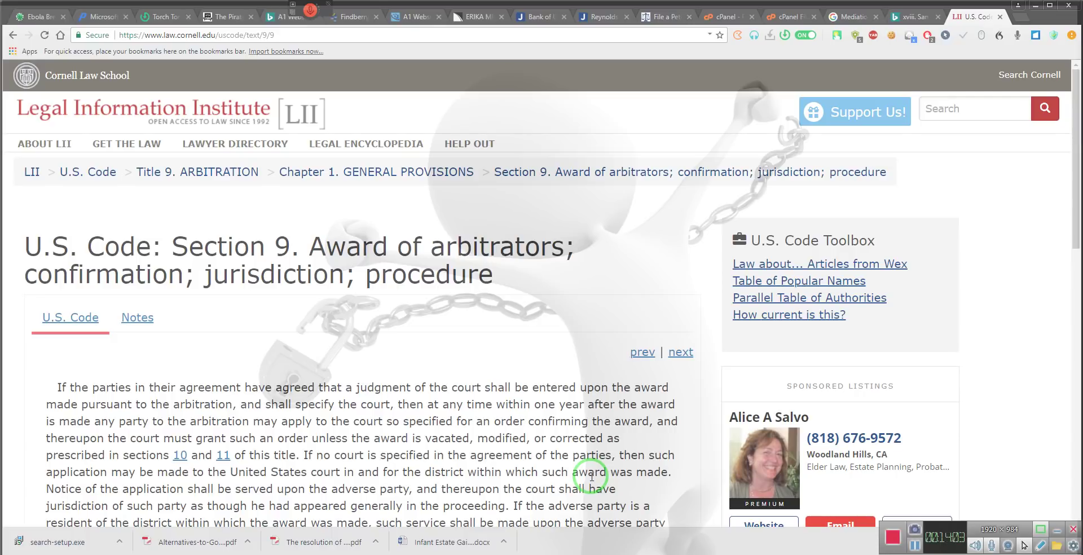
pyautogui.moveTo(589, 474); pyautogui.dragTo(453, 486)
pyautogui.click(484, 444)
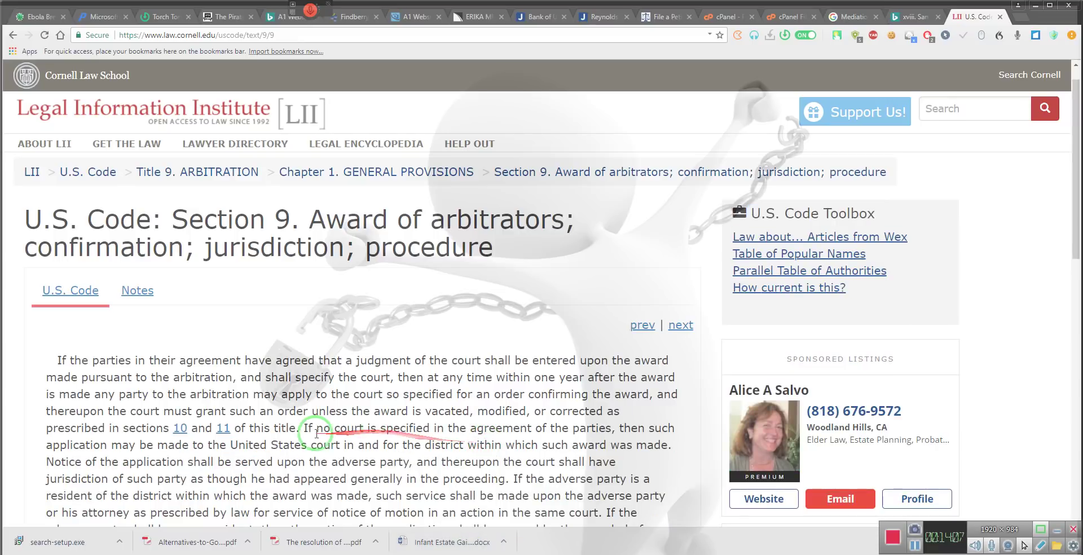